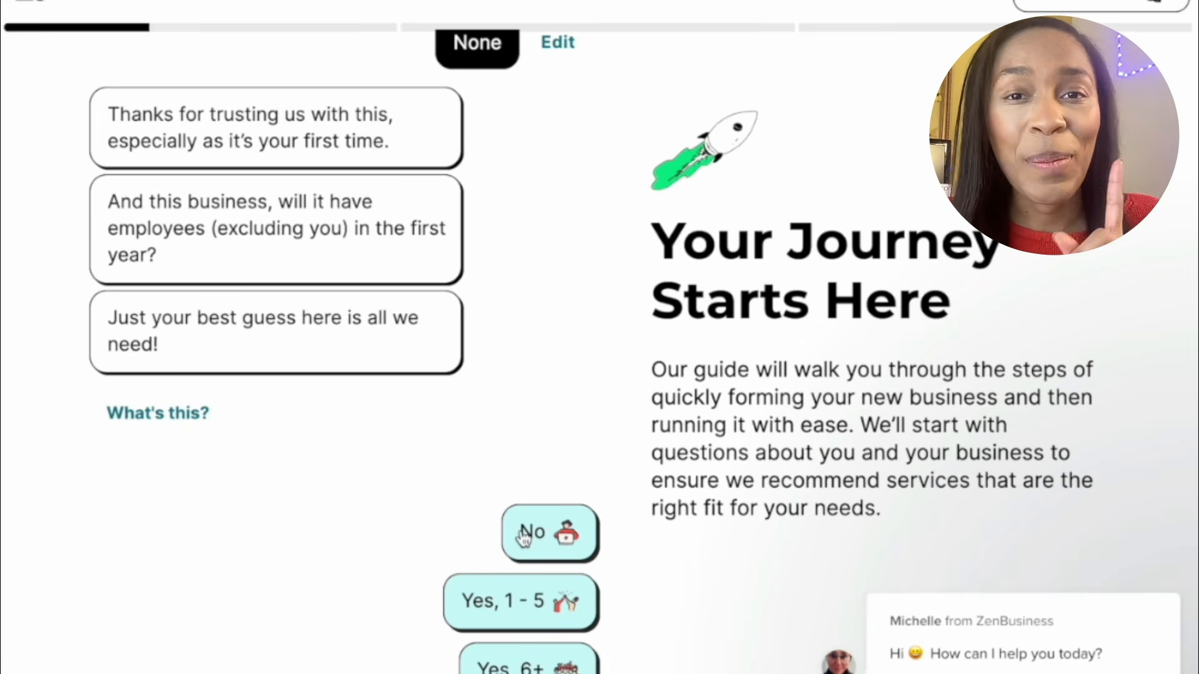
Answer no employees in year one, yes to a physical location, and already making money
{"action": "left_click", "coordinate": [523, 536]}
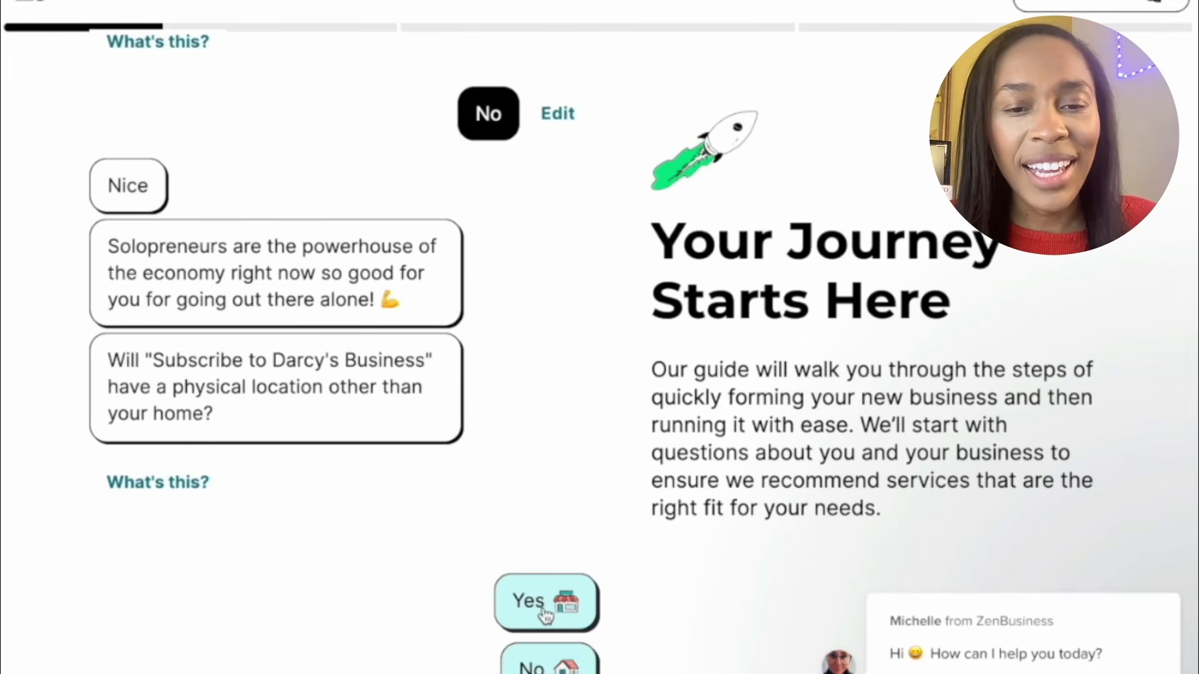
{"action": "left_click", "coordinate": [542, 610]}
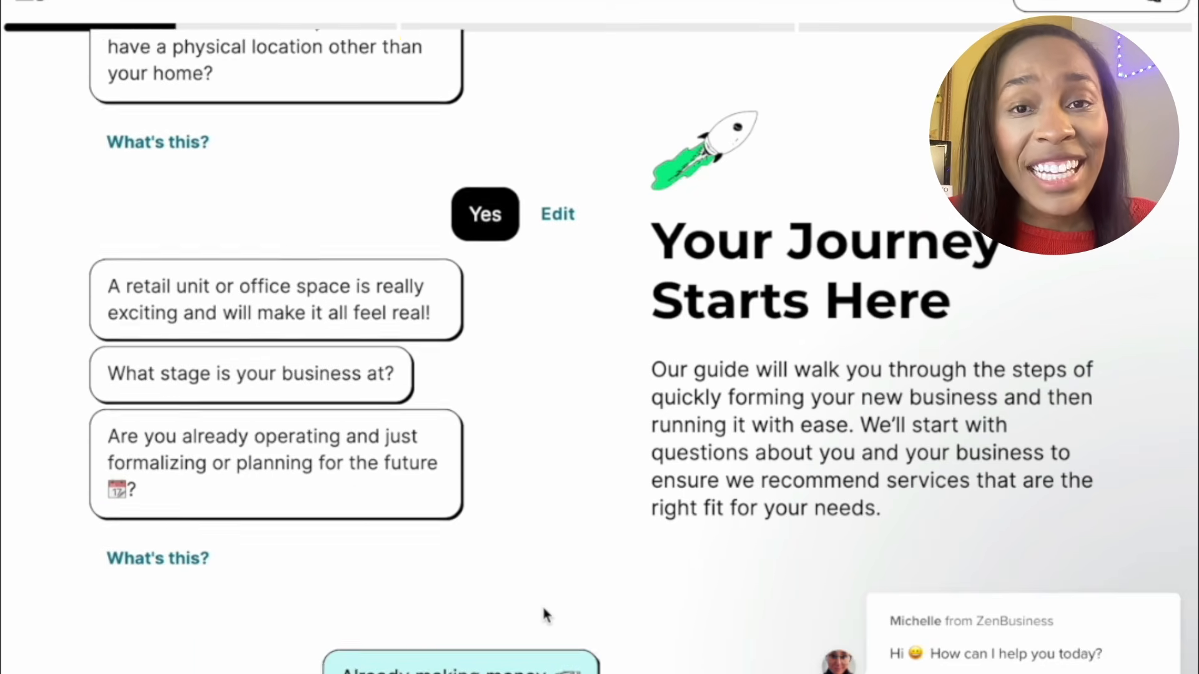
{"action": "left_click", "coordinate": [537, 530]}
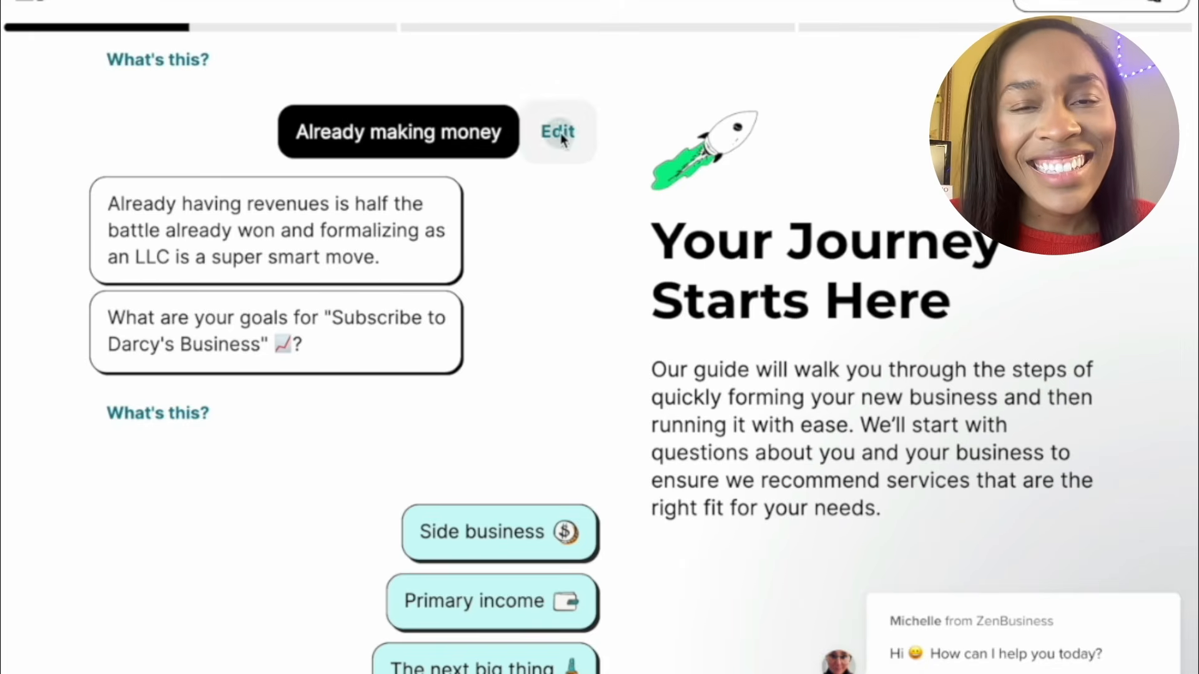
Change the business stage to Launching soon (1-2 months) and pick Primary income as the goal
{"action": "left_click", "coordinate": [560, 133]}
{"action": "left_click", "coordinate": [685, 329]}
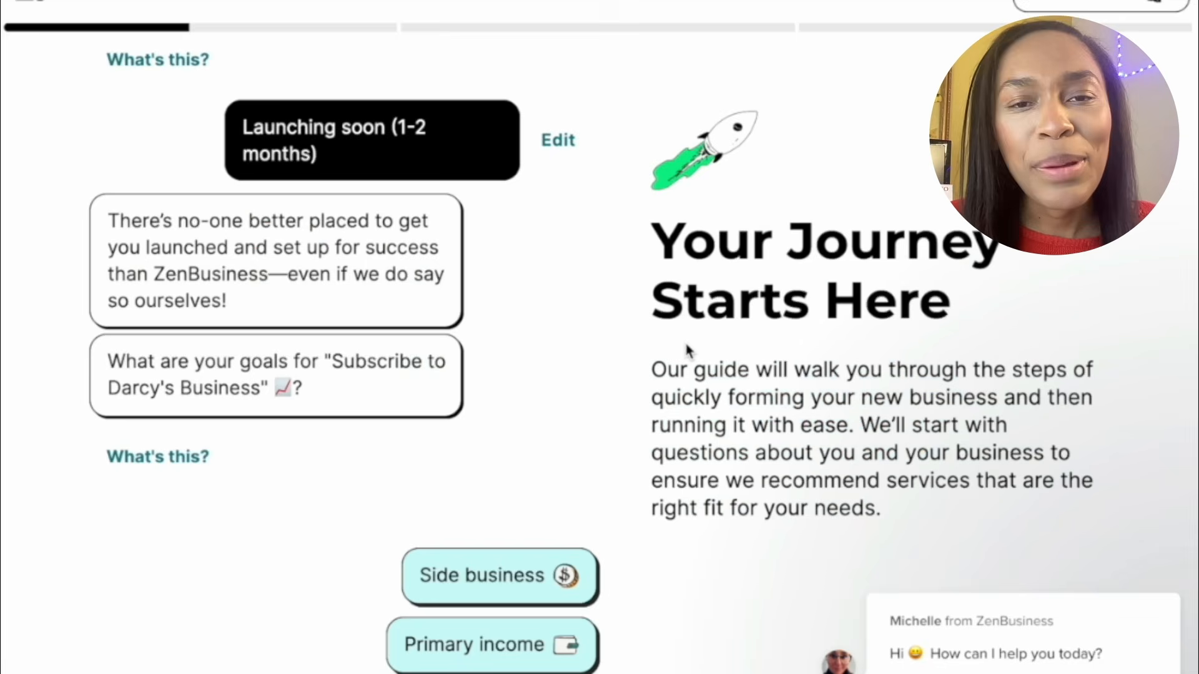
{"action": "scroll", "coordinate": [344, 629], "scroll_direction": "up", "scroll_amount": 1}
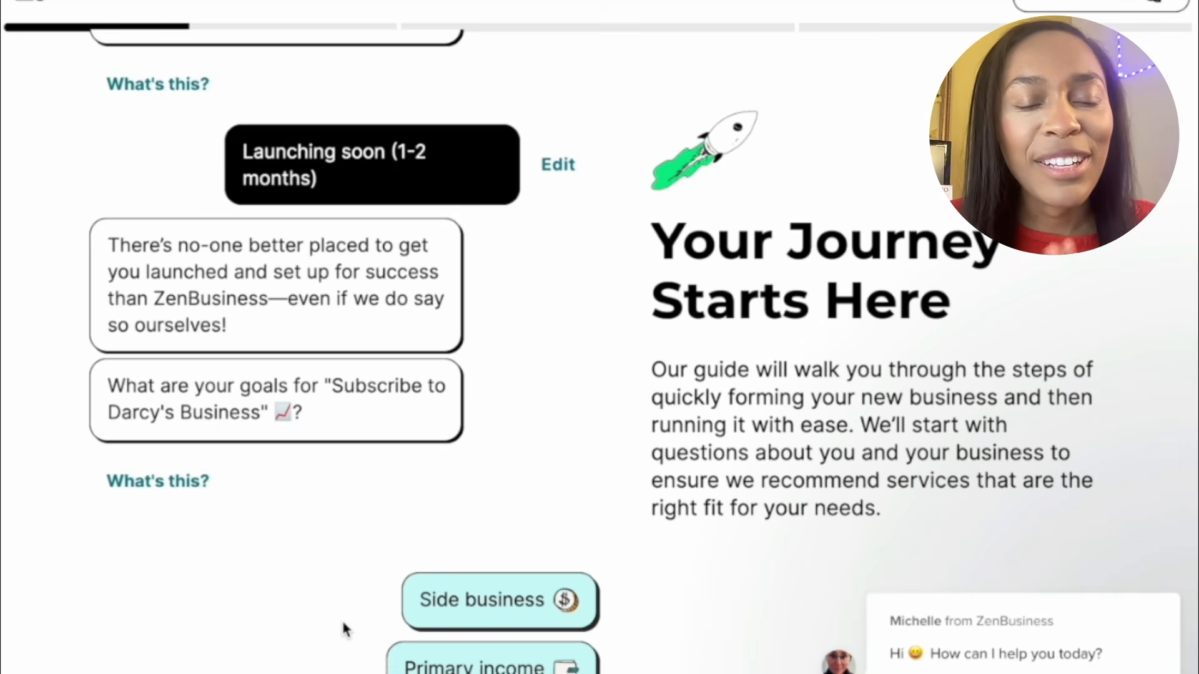
{"action": "scroll", "coordinate": [345, 629], "scroll_direction": "down", "scroll_amount": 3}
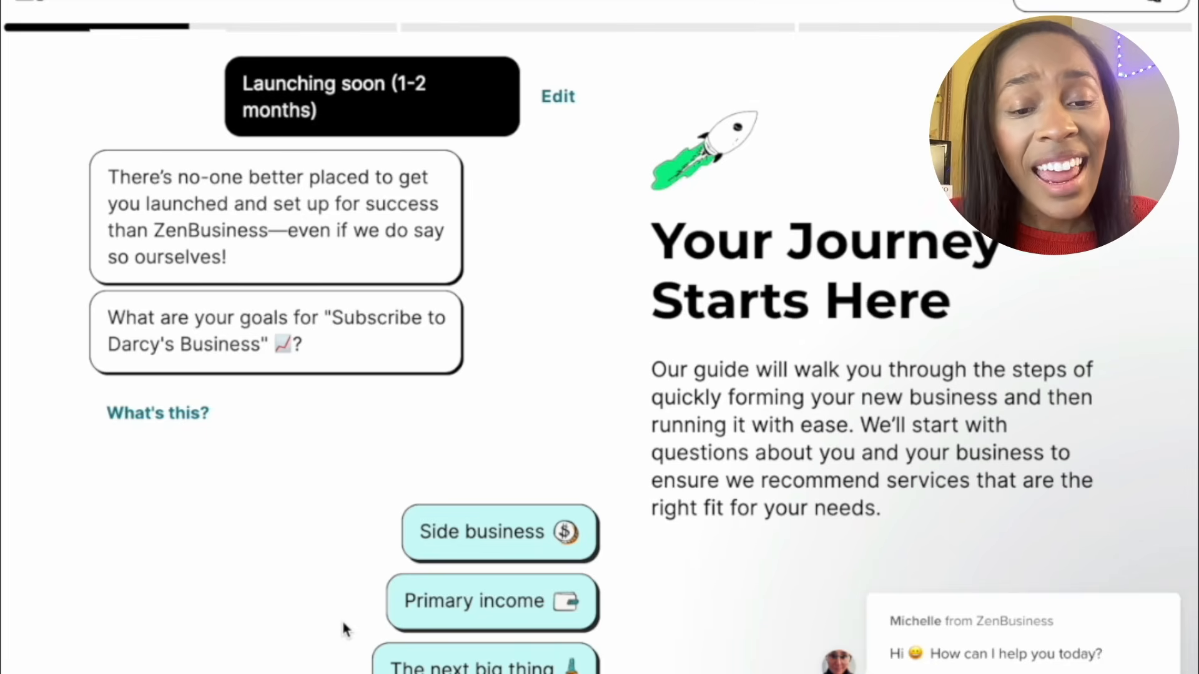
{"action": "left_click", "coordinate": [462, 604]}
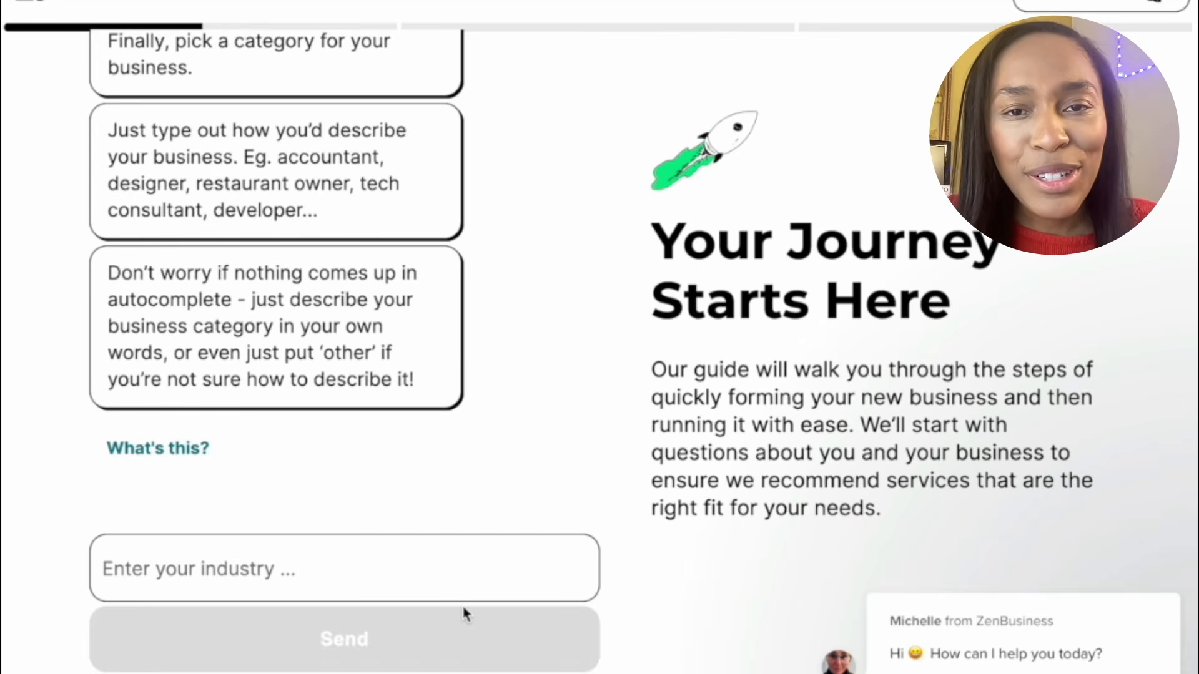
Search 'Edu' and set the industry to Education Consultant
{"action": "type", "text": "Education"}
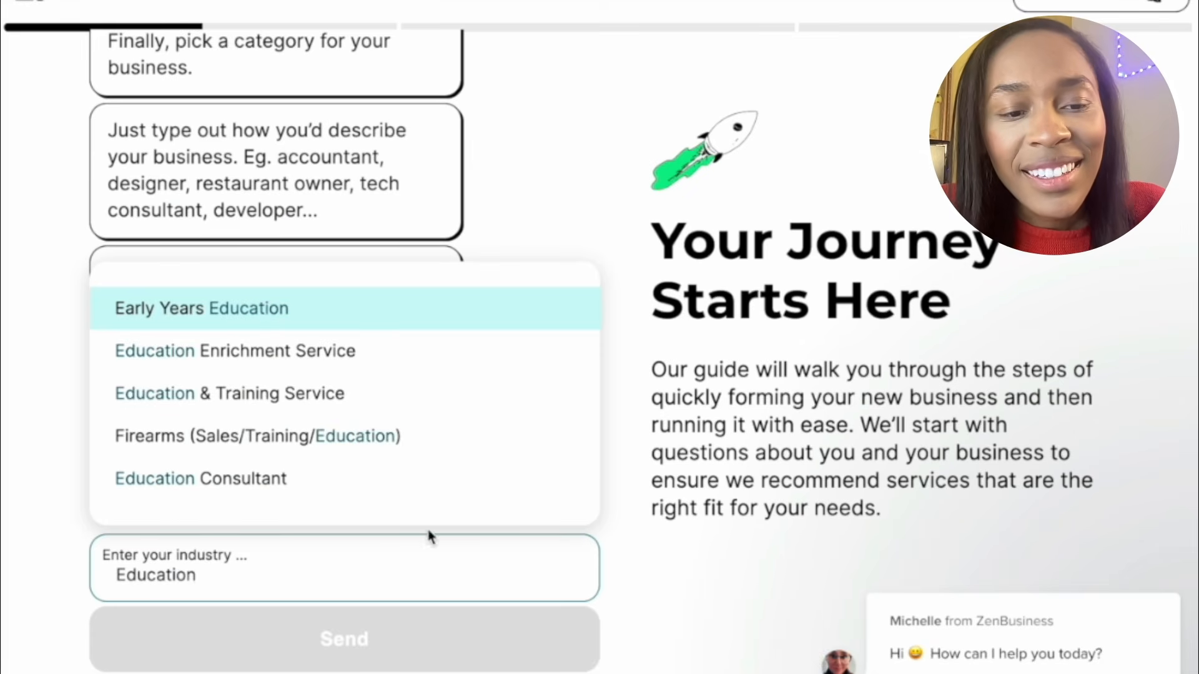
{"action": "left_click", "coordinate": [354, 489]}
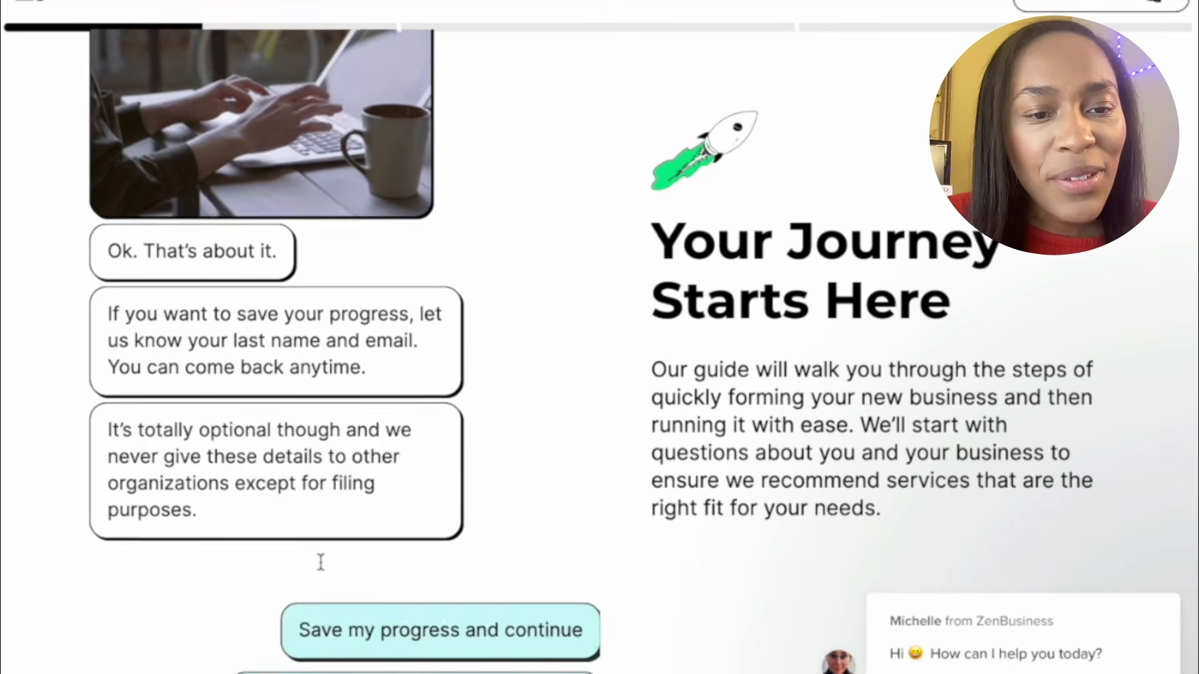
{"action": "scroll", "coordinate": [320, 563], "scroll_direction": "up", "scroll_amount": 4}
{"action": "scroll", "coordinate": [320, 563], "scroll_direction": "down", "scroll_amount": 4}
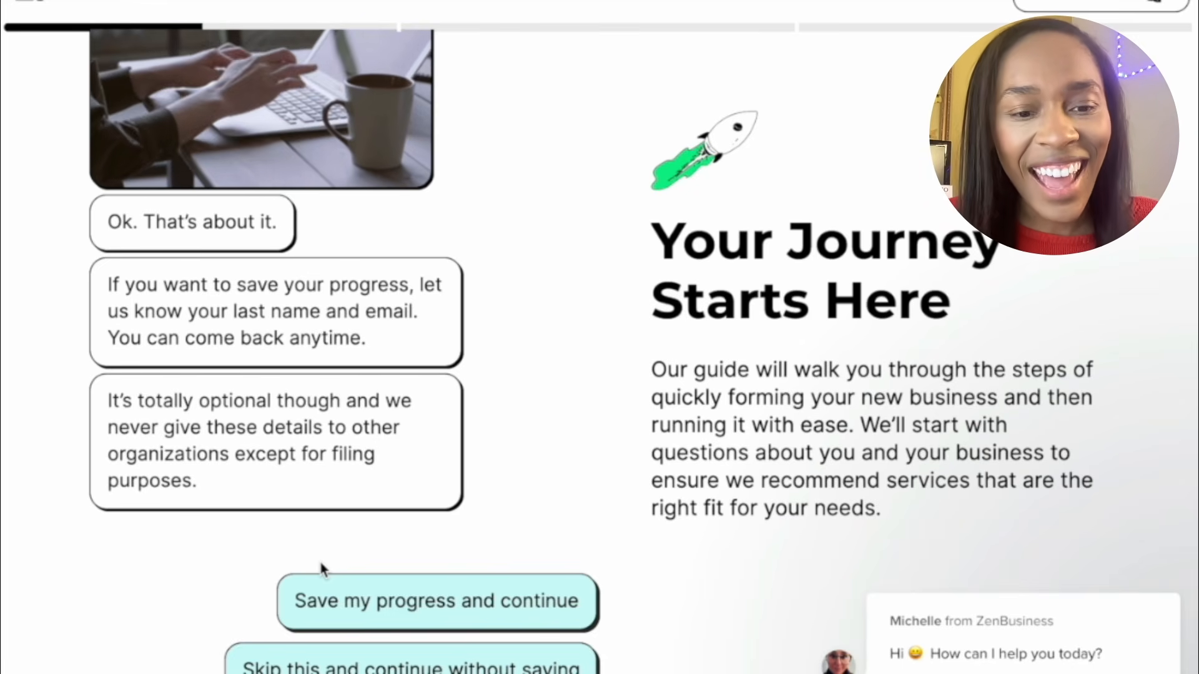
Save progress by submitting the last name, contact email address and phone number
{"action": "left_click", "coordinate": [342, 597]}
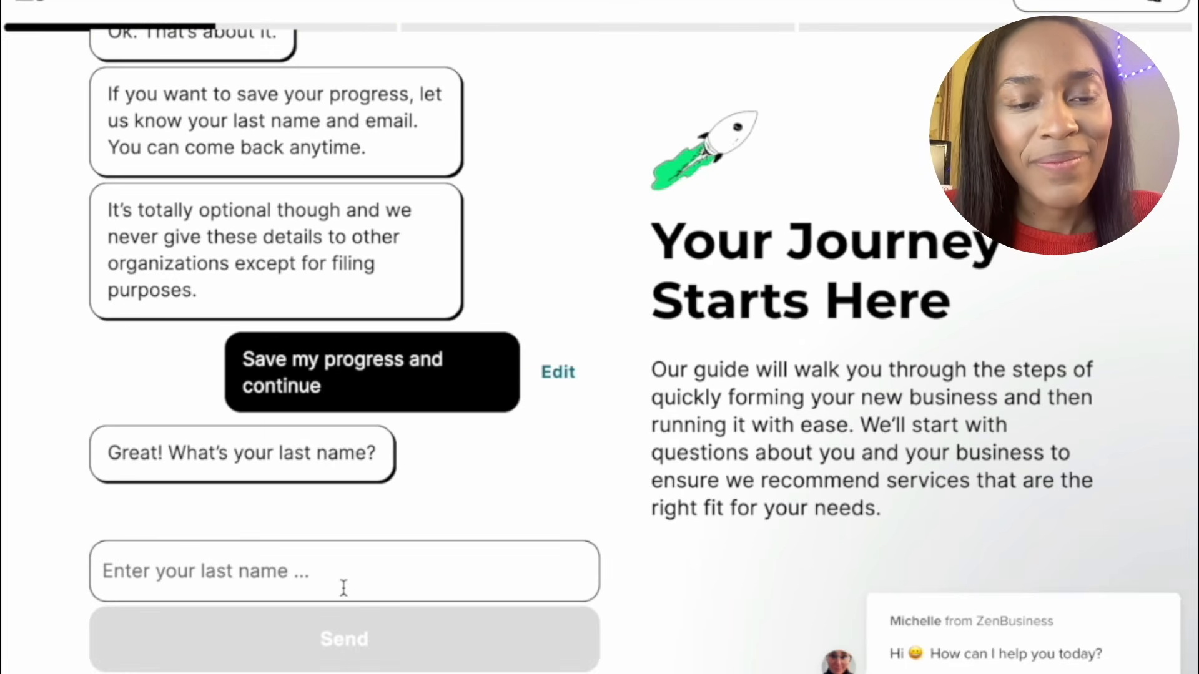
{"action": "type", "text": "Business"}
{"action": "left_click", "coordinate": [273, 651]}
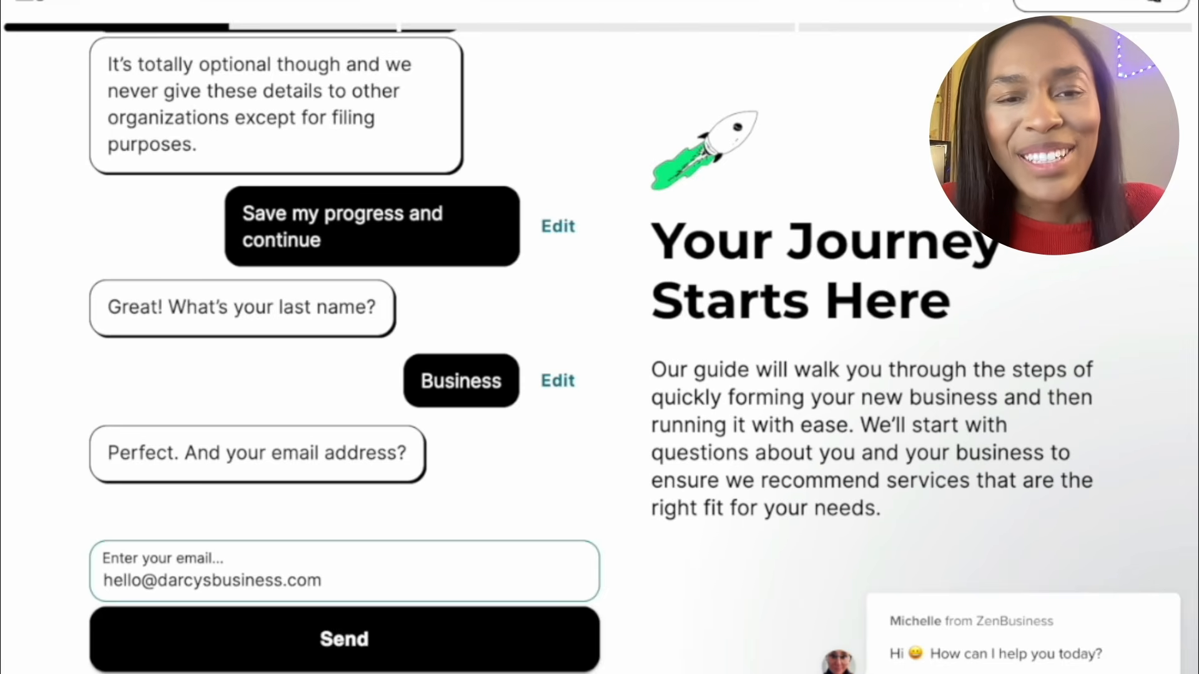
{"action": "left_click", "coordinate": [236, 635]}
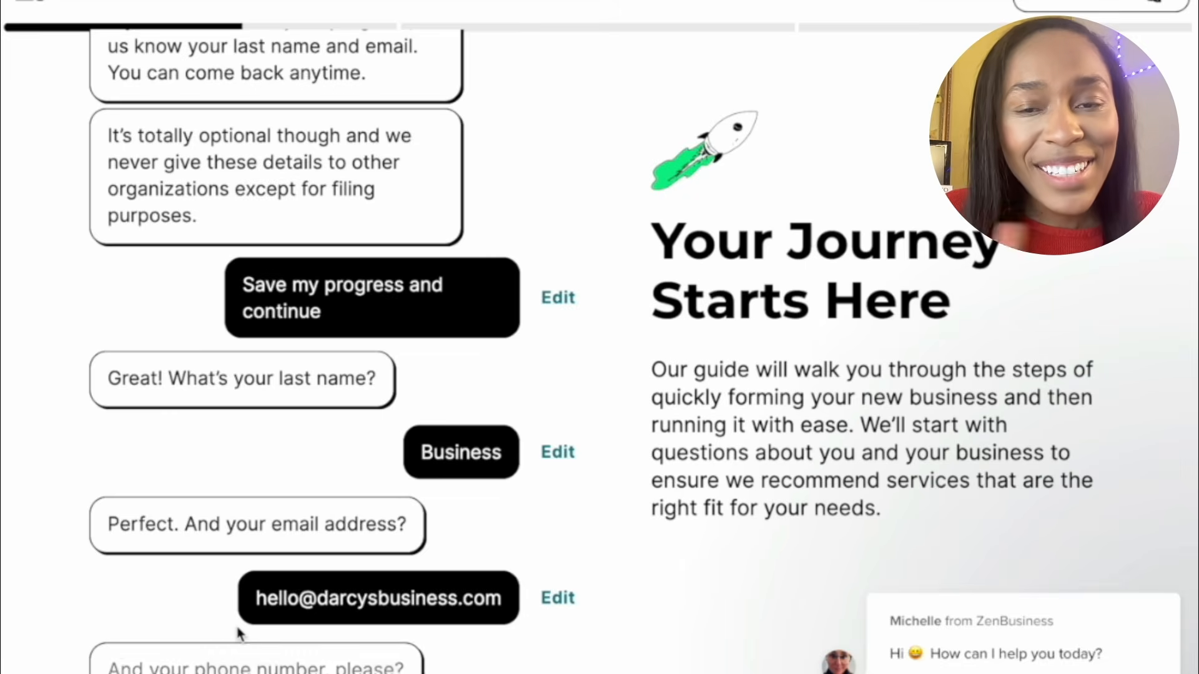
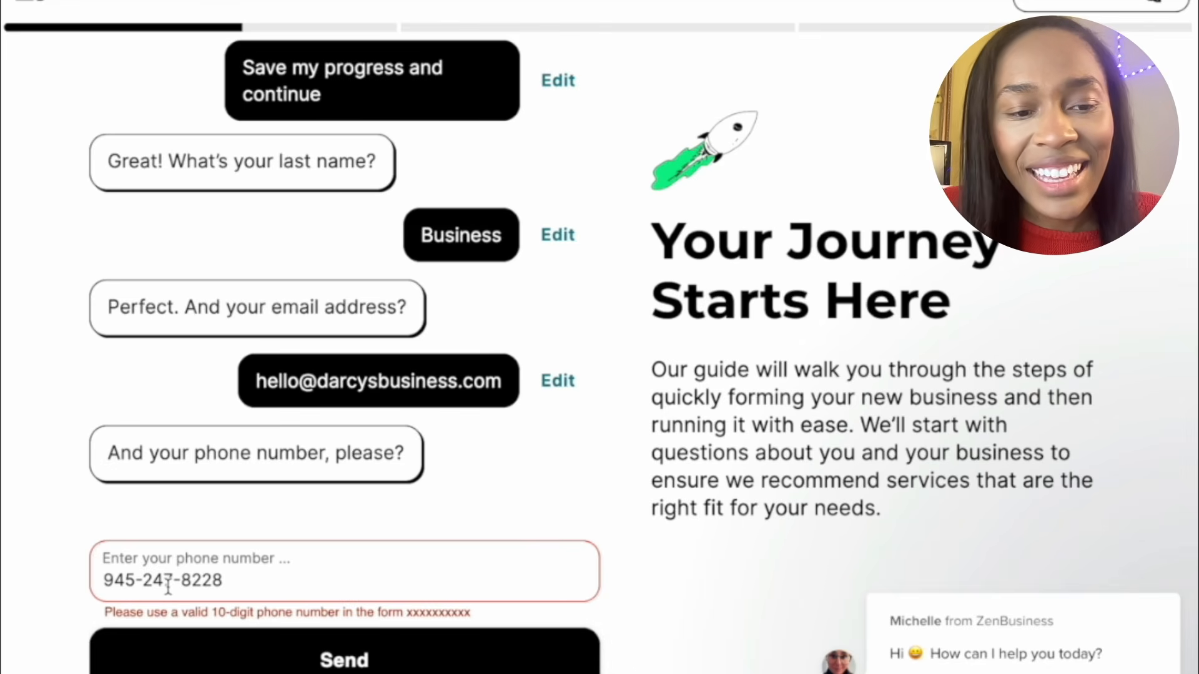
{"action": "left_click", "coordinate": [141, 667]}
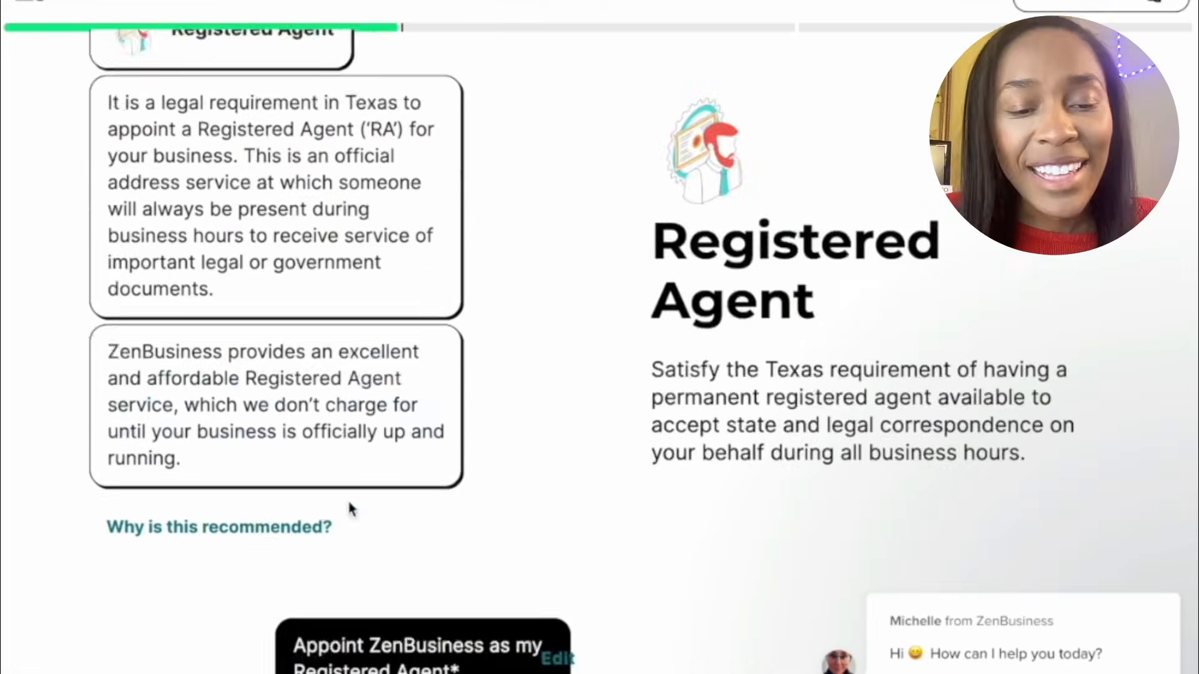
Appoint ZenBusiness as registered agent and decline the EIN and business documents add-on
{"action": "left_click", "coordinate": [347, 643]}
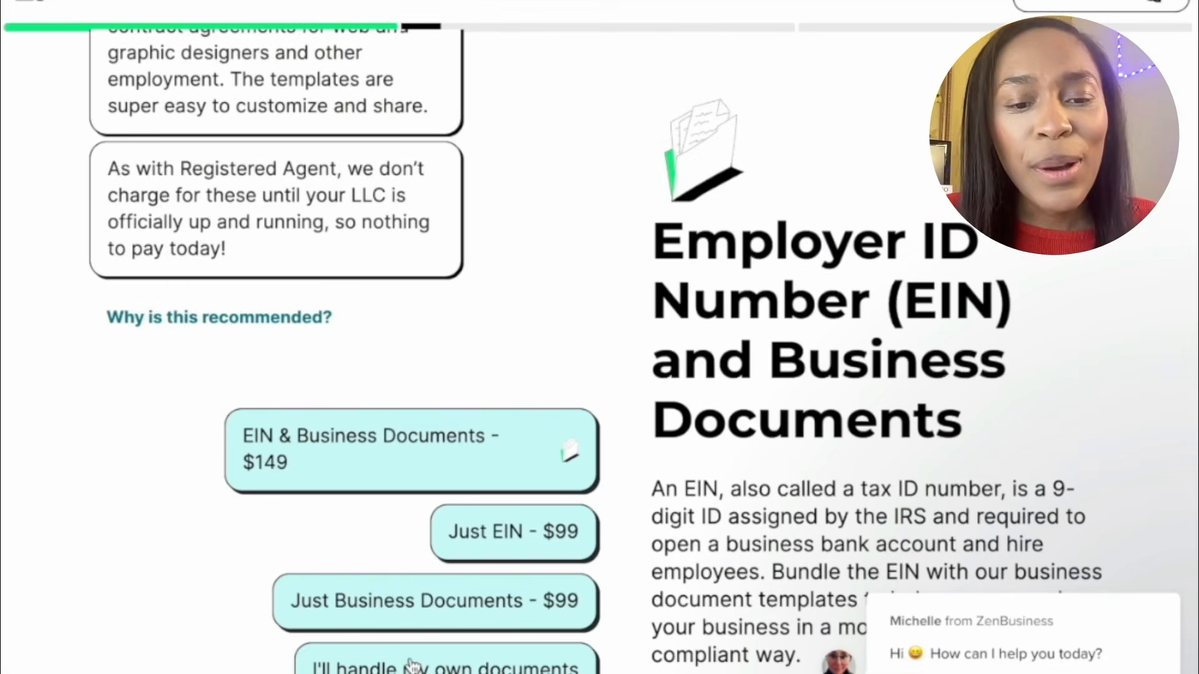
{"action": "left_click", "coordinate": [410, 664]}
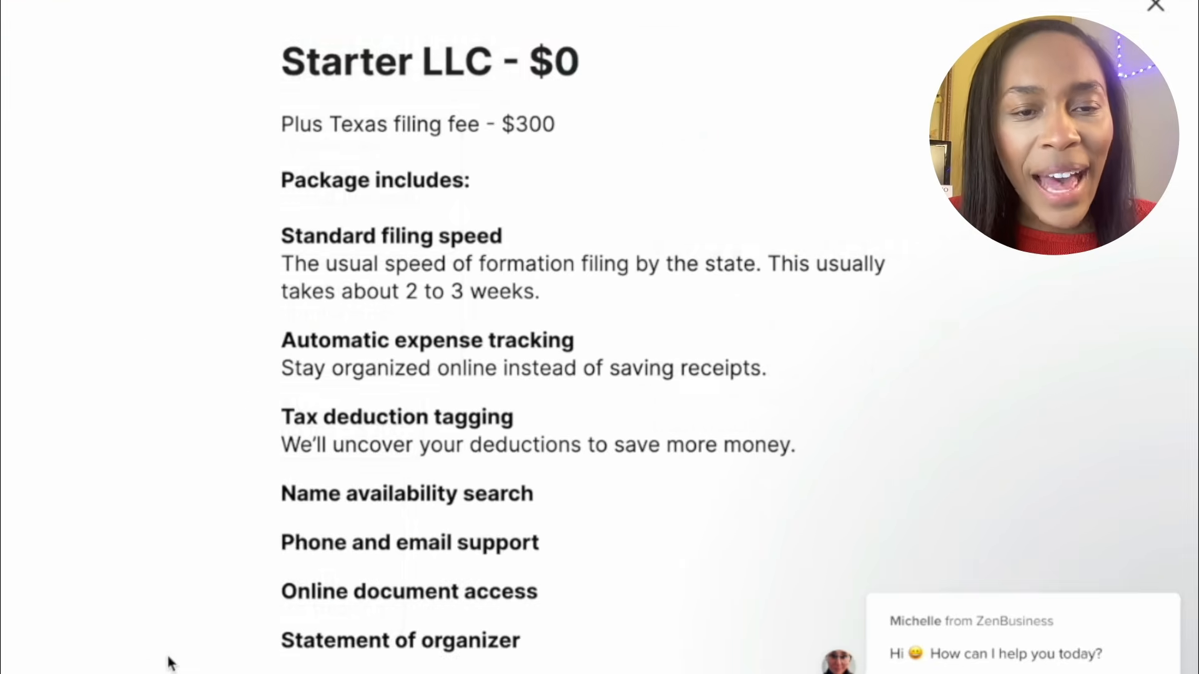
Review the Starter LLC package inclusions, then close the details window
{"action": "scroll", "coordinate": [170, 662], "scroll_direction": "down", "scroll_amount": 2}
{"action": "scroll", "coordinate": [169, 662], "scroll_direction": "up", "scroll_amount": 2}
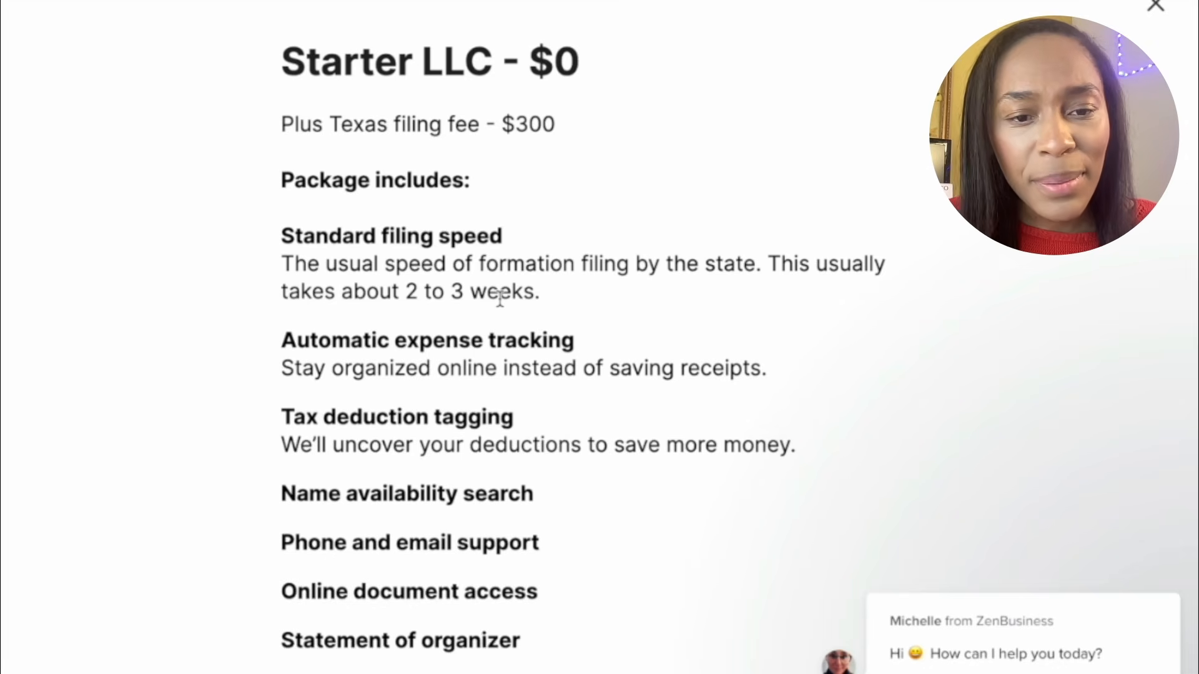
{"action": "scroll", "coordinate": [499, 297], "scroll_direction": "down", "scroll_amount": 2}
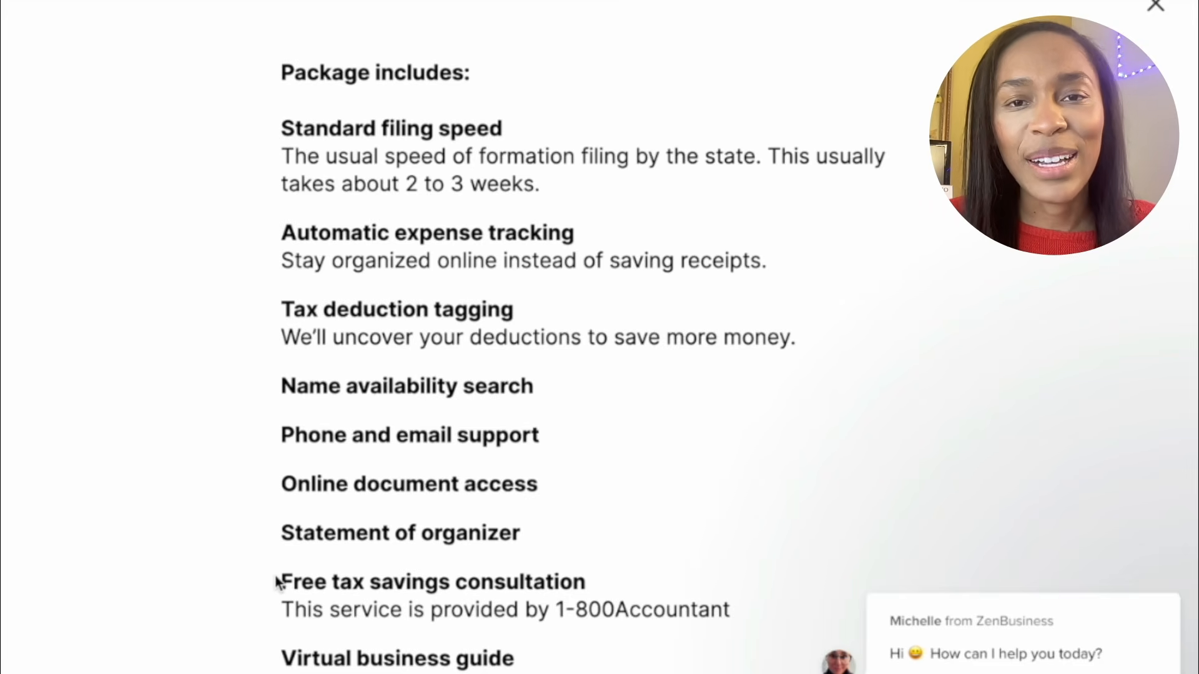
{"action": "left_click", "coordinate": [1149, 19]}
Ask why Pro LLC is the most popular package, then select Starter LLC at $0
{"action": "scroll", "coordinate": [382, 486], "scroll_direction": "down", "scroll_amount": 6}
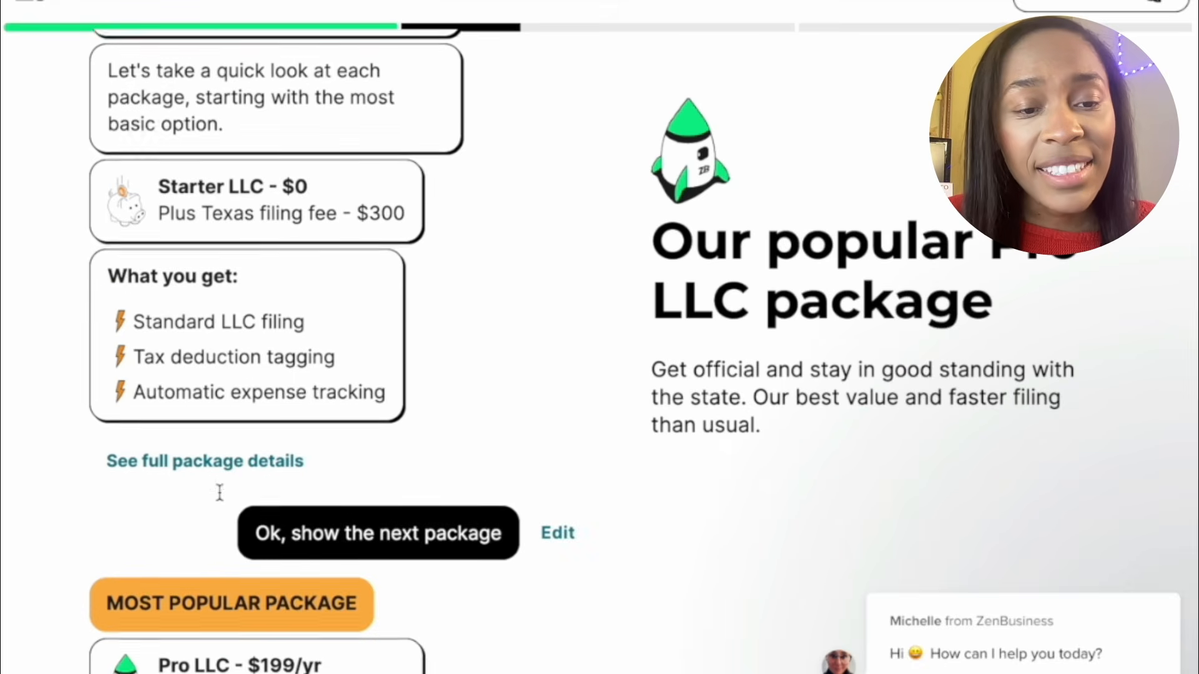
{"action": "scroll", "coordinate": [219, 498], "scroll_direction": "down", "scroll_amount": 1}
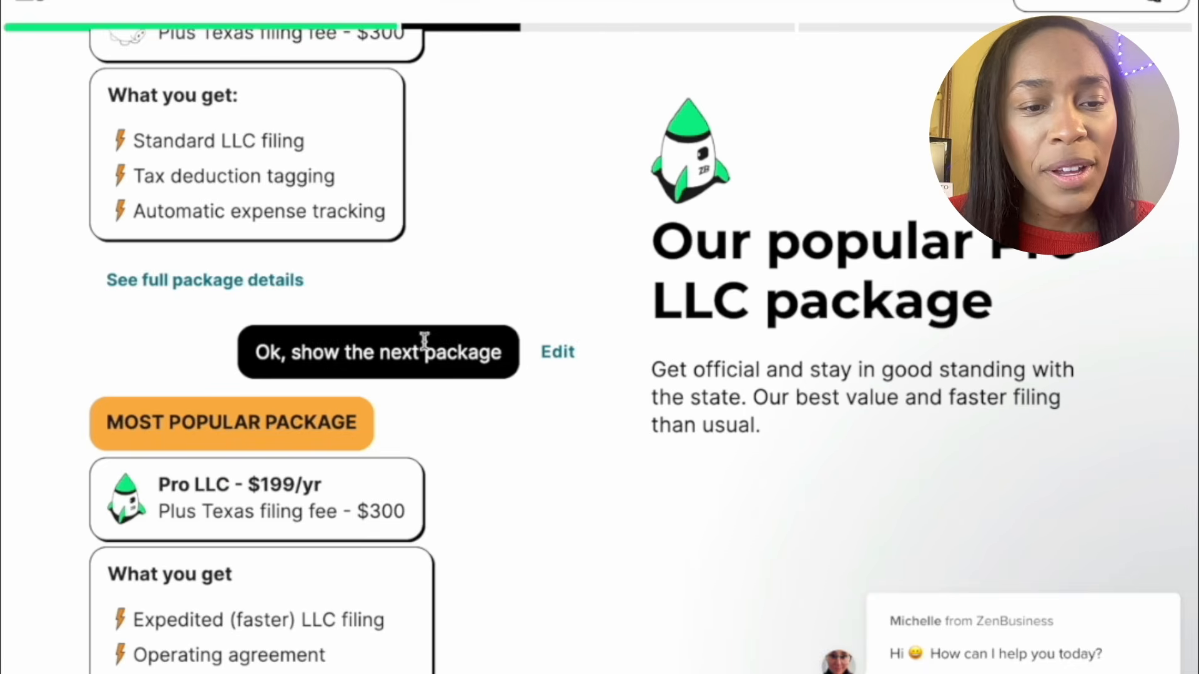
{"action": "scroll", "coordinate": [421, 341], "scroll_direction": "down", "scroll_amount": 2}
{"action": "scroll", "coordinate": [219, 316], "scroll_direction": "down", "scroll_amount": 1}
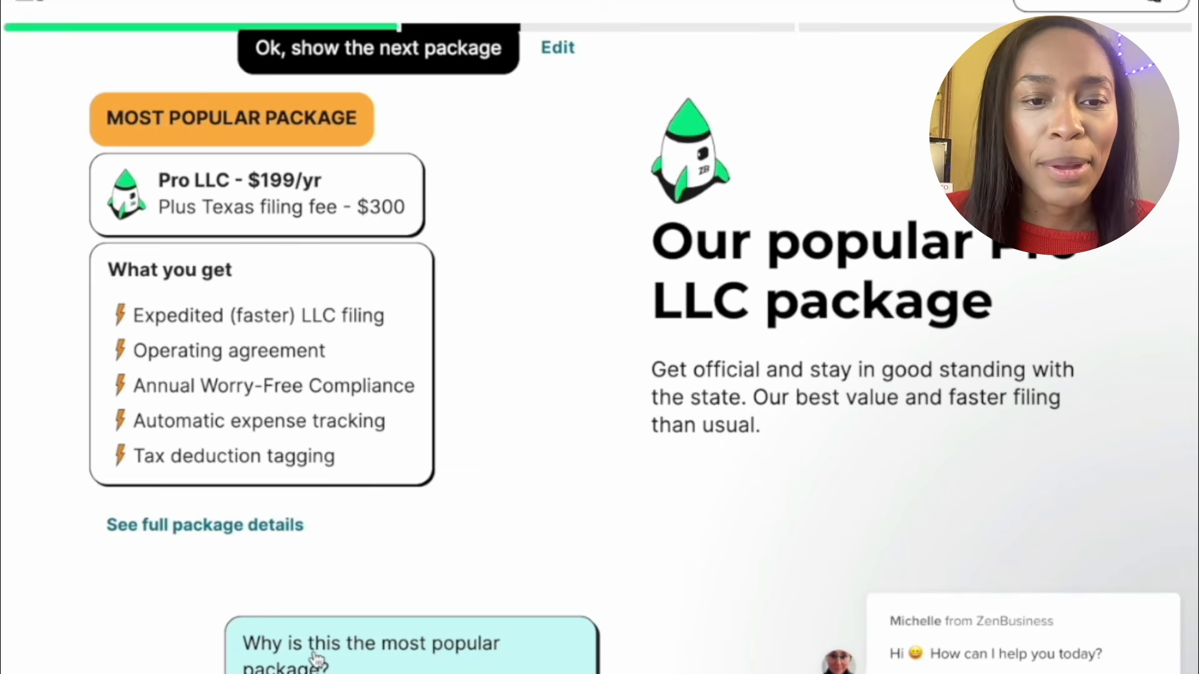
{"action": "left_click", "coordinate": [314, 656]}
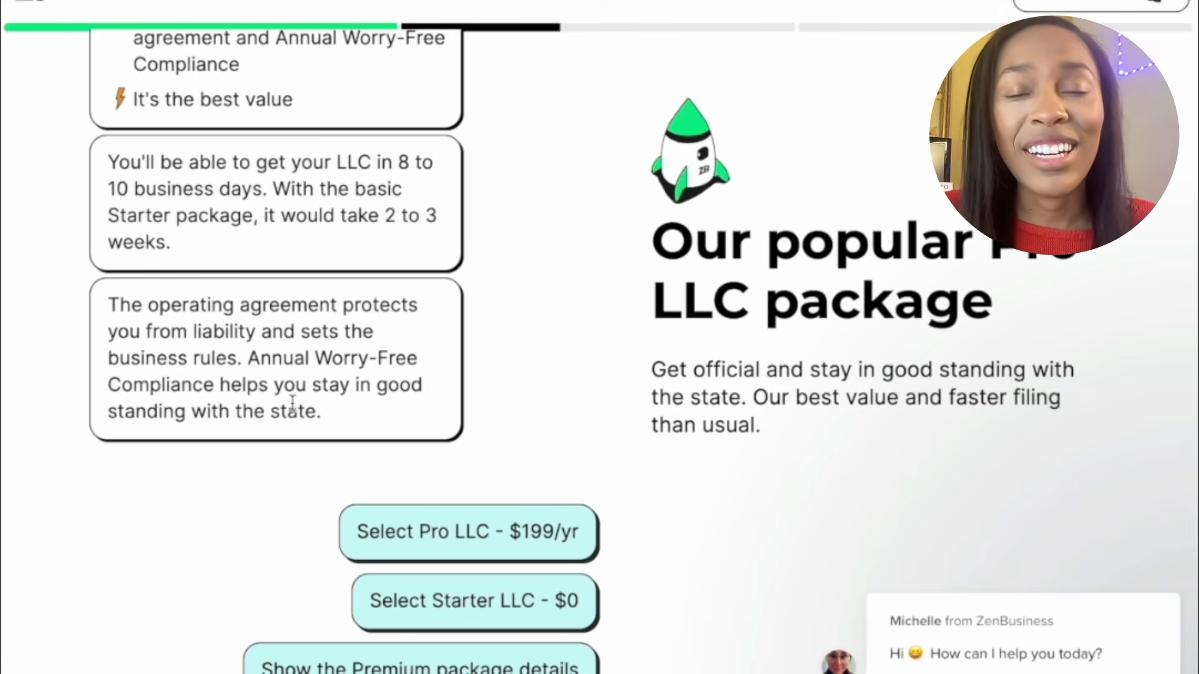
{"action": "left_click", "coordinate": [401, 599]}
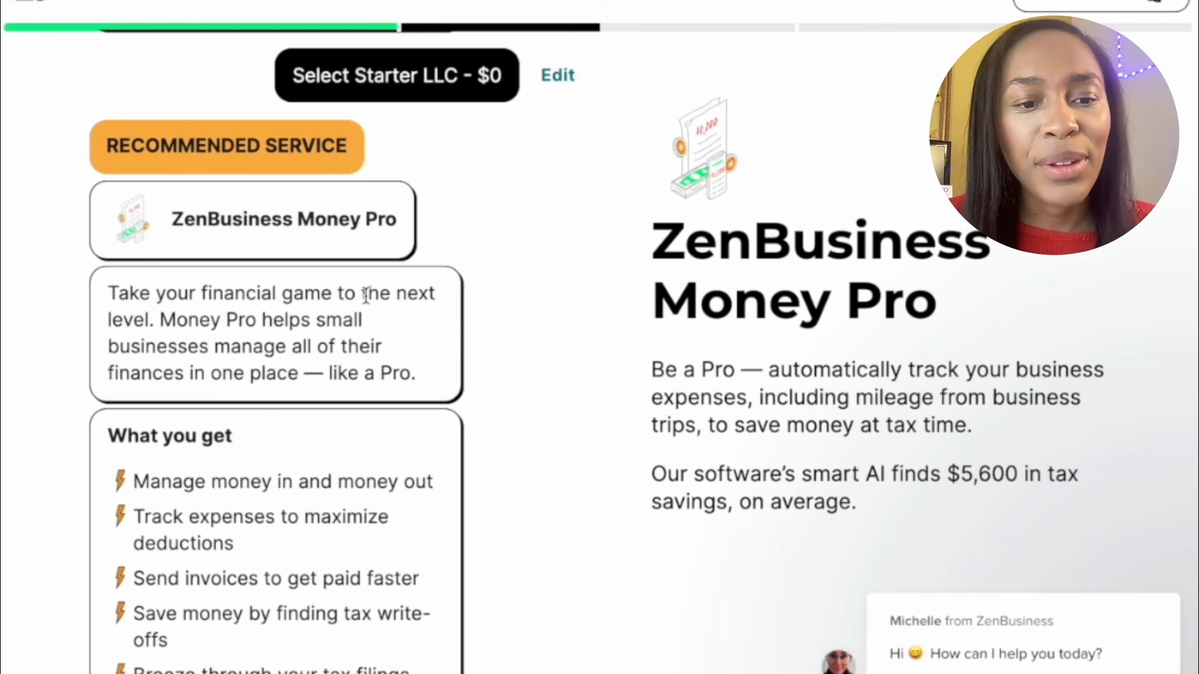
Decline the ZenBusiness Money Pro recommendation at $30 per month
{"action": "scroll", "coordinate": [366, 296], "scroll_direction": "down", "scroll_amount": 6}
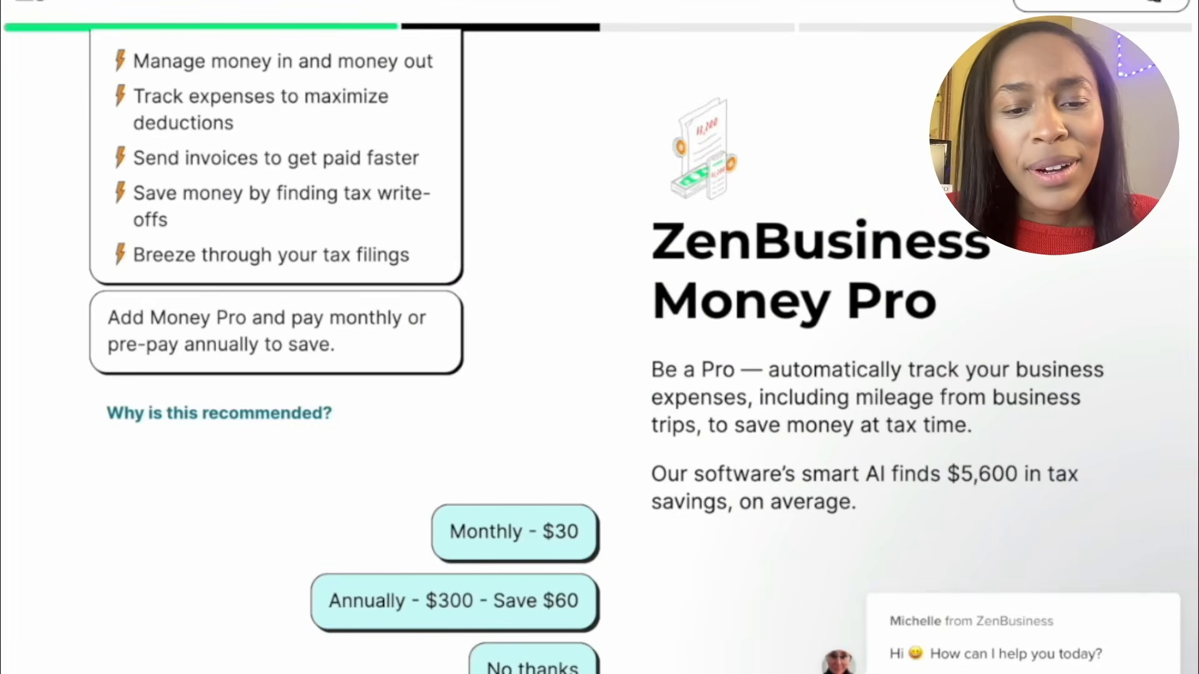
{"action": "left_click", "coordinate": [533, 666]}
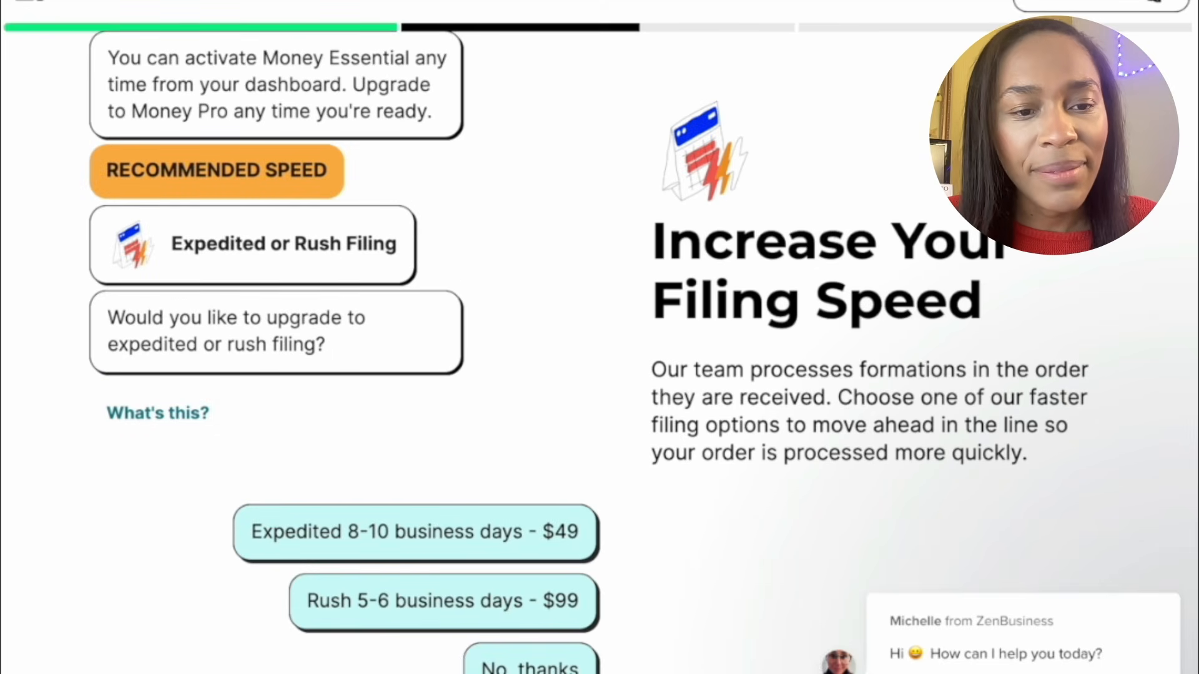
Decline Expedited ($49) and Rush ($99) filing, keeping standard filing speed
{"action": "scroll", "coordinate": [479, 406], "scroll_direction": "up", "scroll_amount": 2}
{"action": "scroll", "coordinate": [480, 405], "scroll_direction": "down", "scroll_amount": 2}
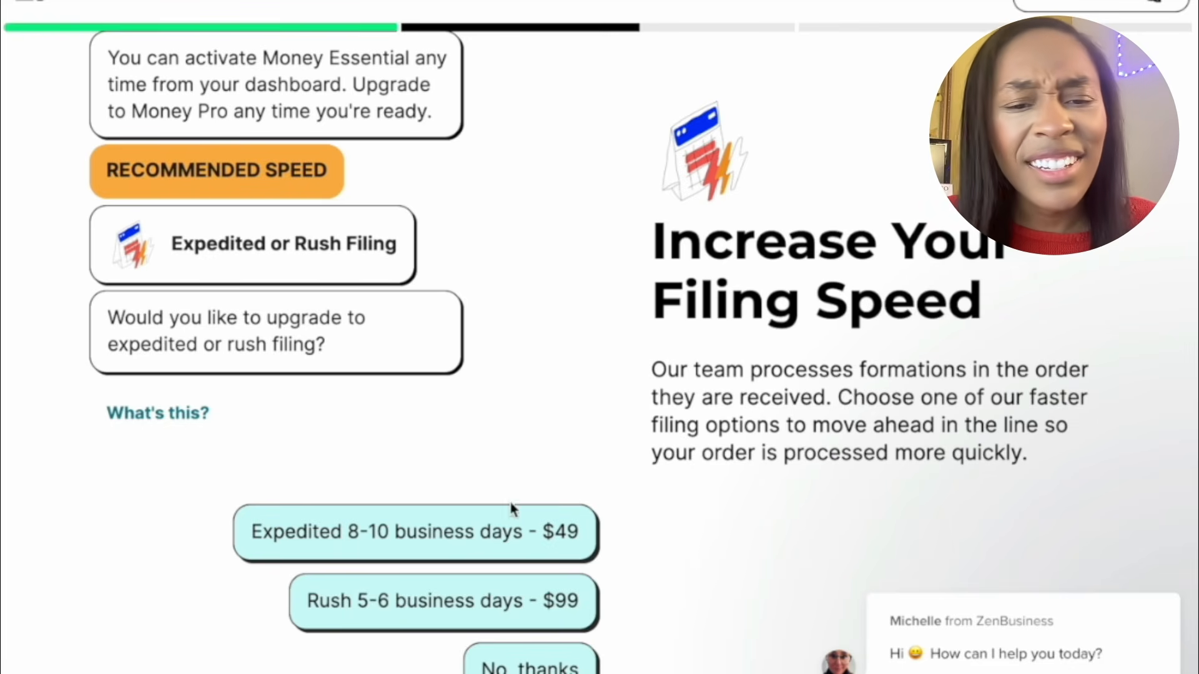
{"action": "left_click", "coordinate": [514, 664]}
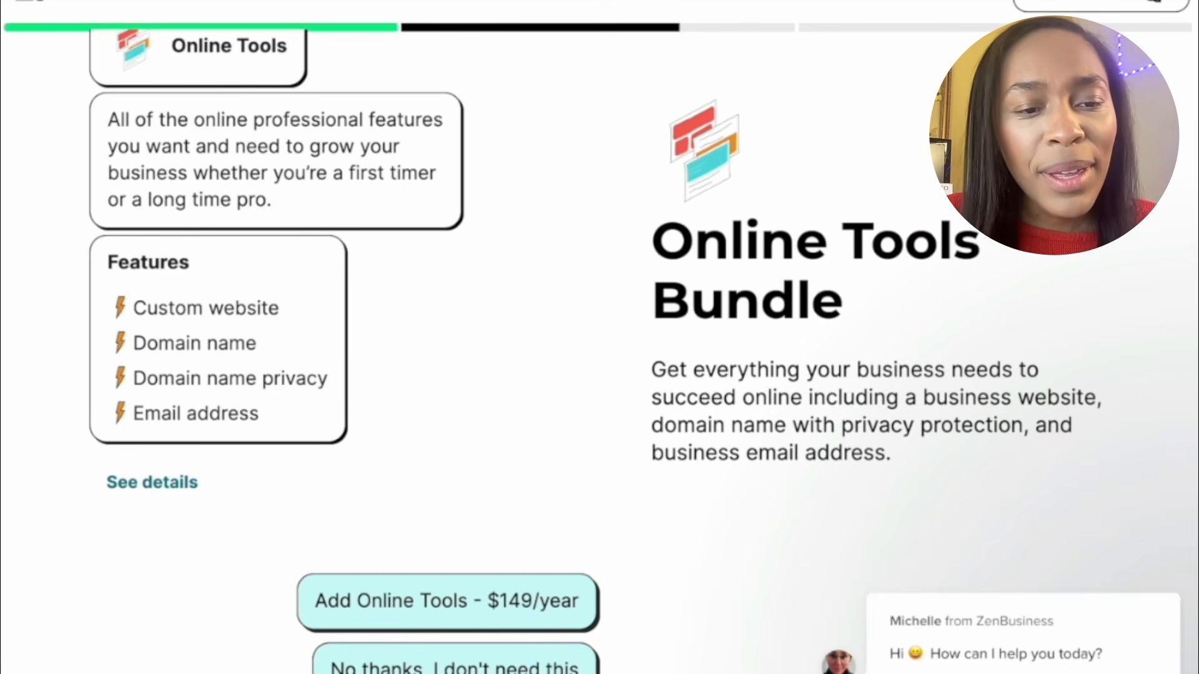
Decline the Online Tools bundle, Customized Operating Agreement and Annual Worry-Free Compliance add-ons
{"action": "left_click", "coordinate": [512, 665]}
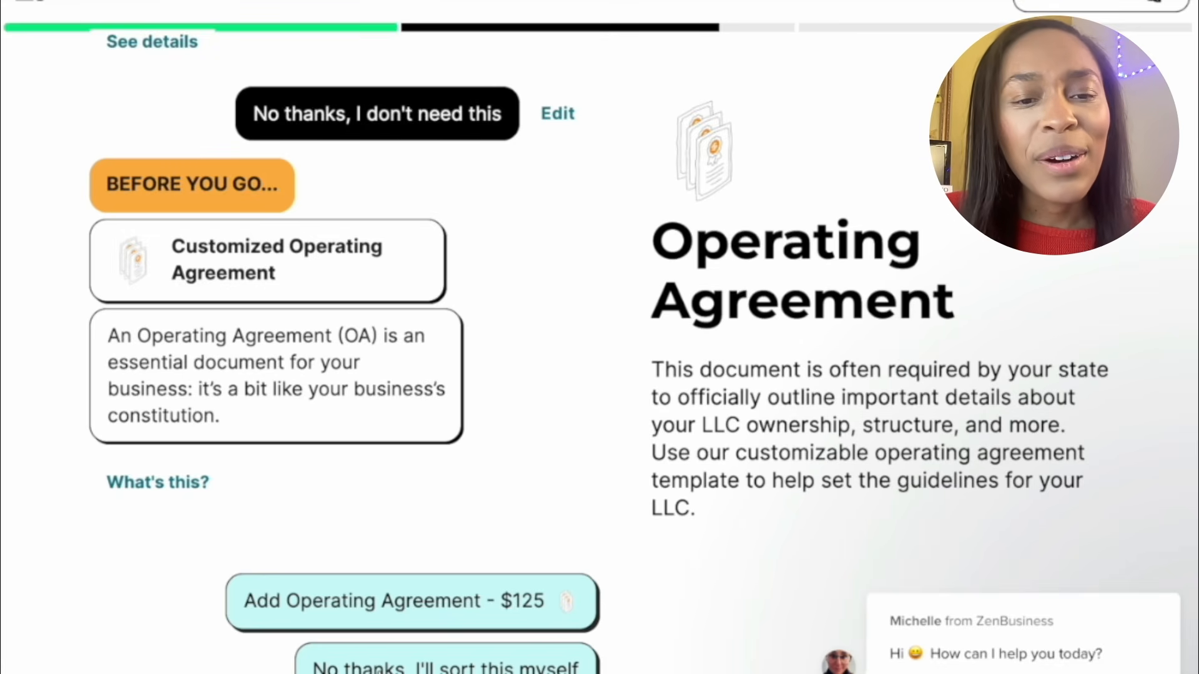
{"action": "left_click", "coordinate": [378, 667]}
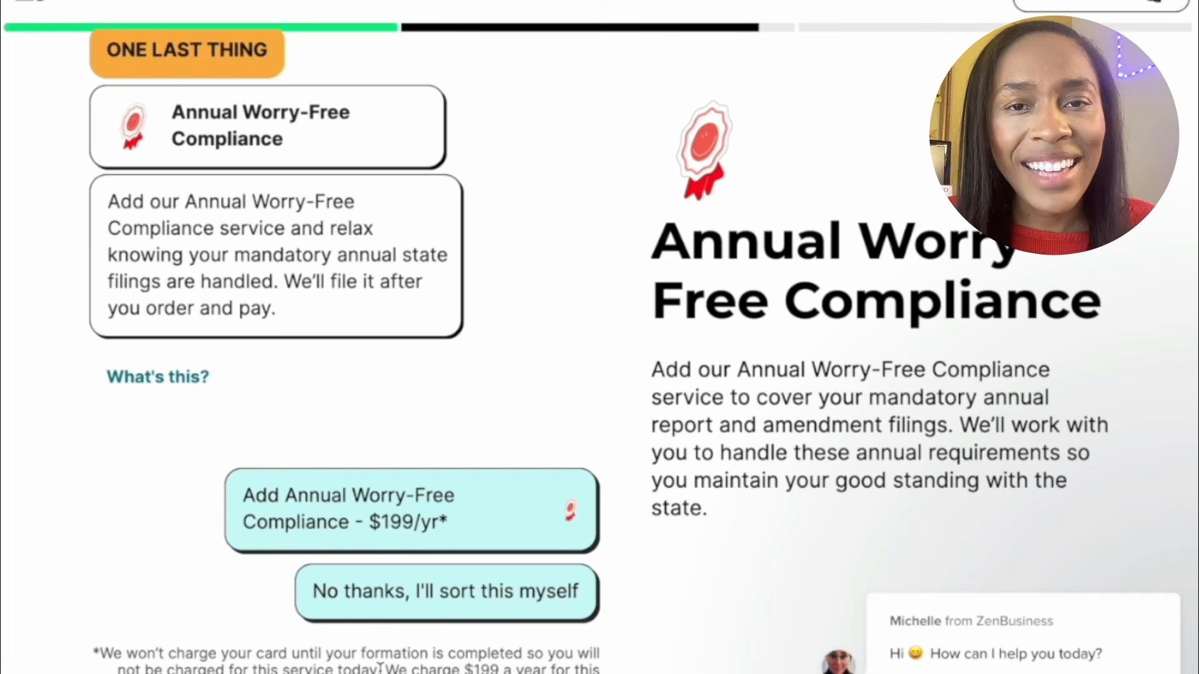
{"action": "left_click", "coordinate": [454, 592]}
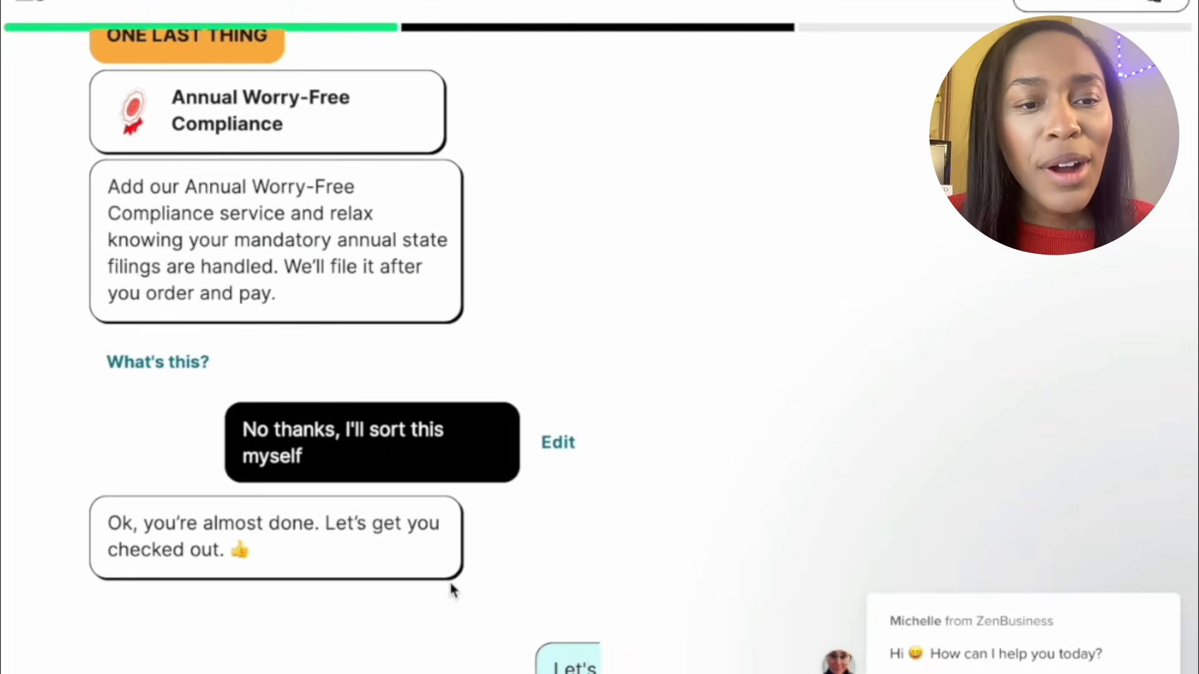
Proceed through checkout's Review your info form to the order review with $300 due today
{"action": "left_click", "coordinate": [562, 664]}
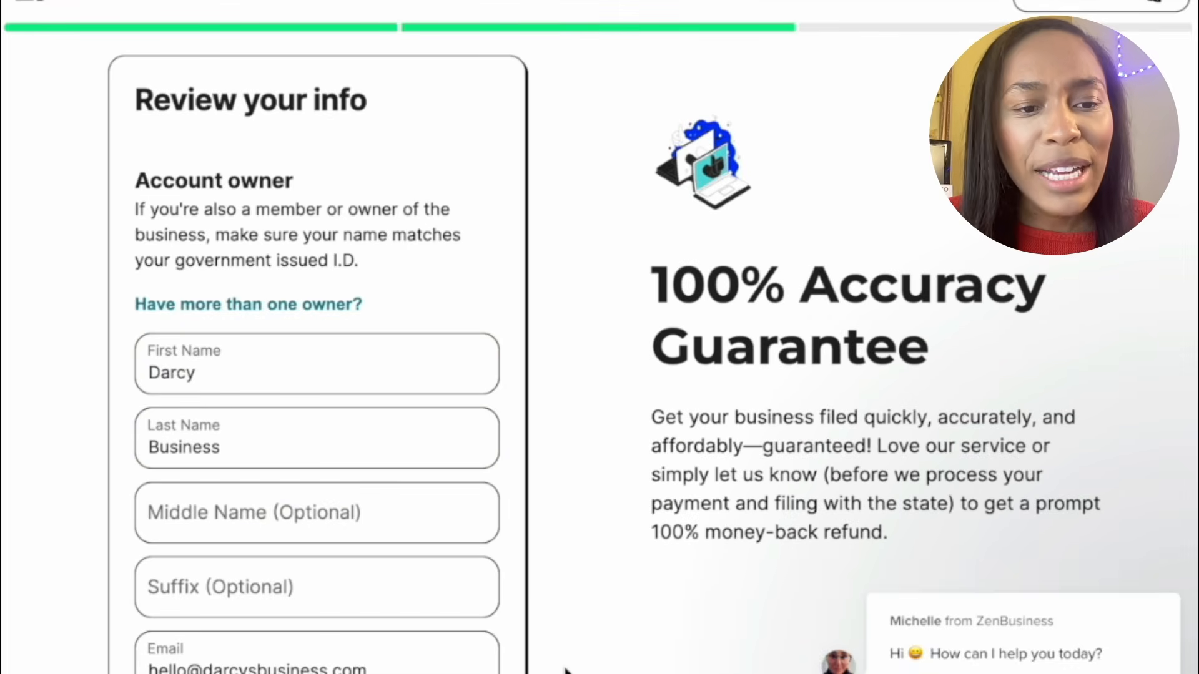
{"action": "scroll", "coordinate": [565, 662], "scroll_direction": "down", "scroll_amount": 2}
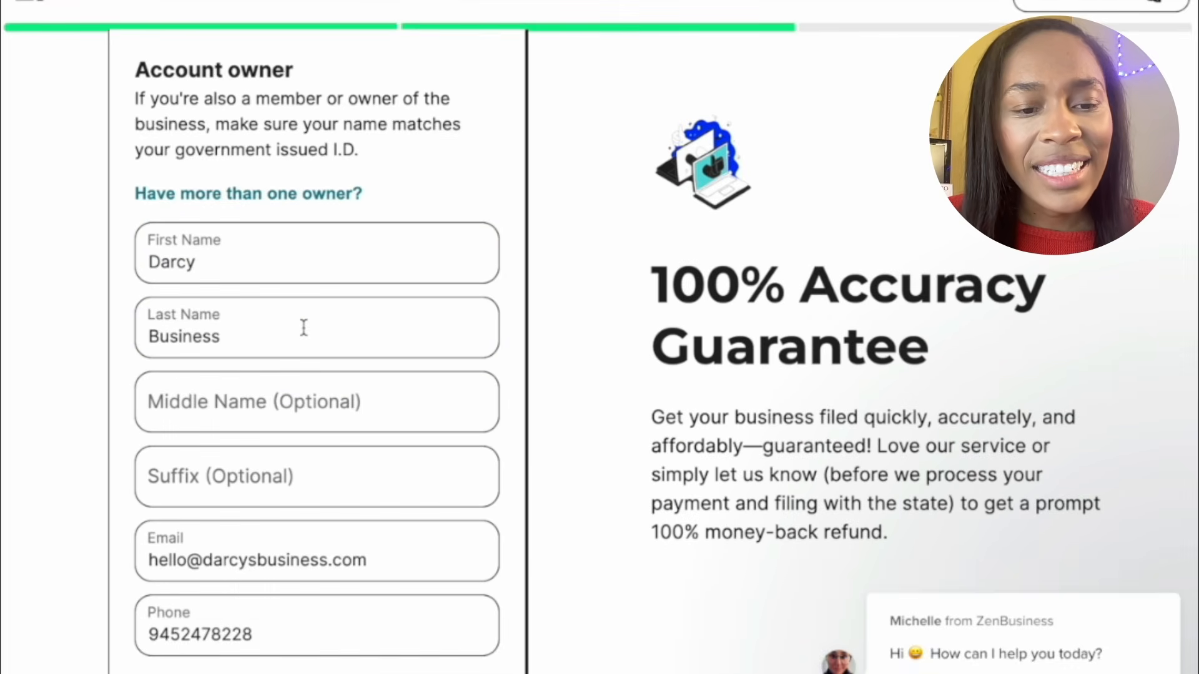
{"action": "scroll", "coordinate": [303, 328], "scroll_direction": "up", "scroll_amount": 1}
{"action": "scroll", "coordinate": [302, 327], "scroll_direction": "down", "scroll_amount": 8}
{"action": "left_click", "coordinate": [284, 633]}
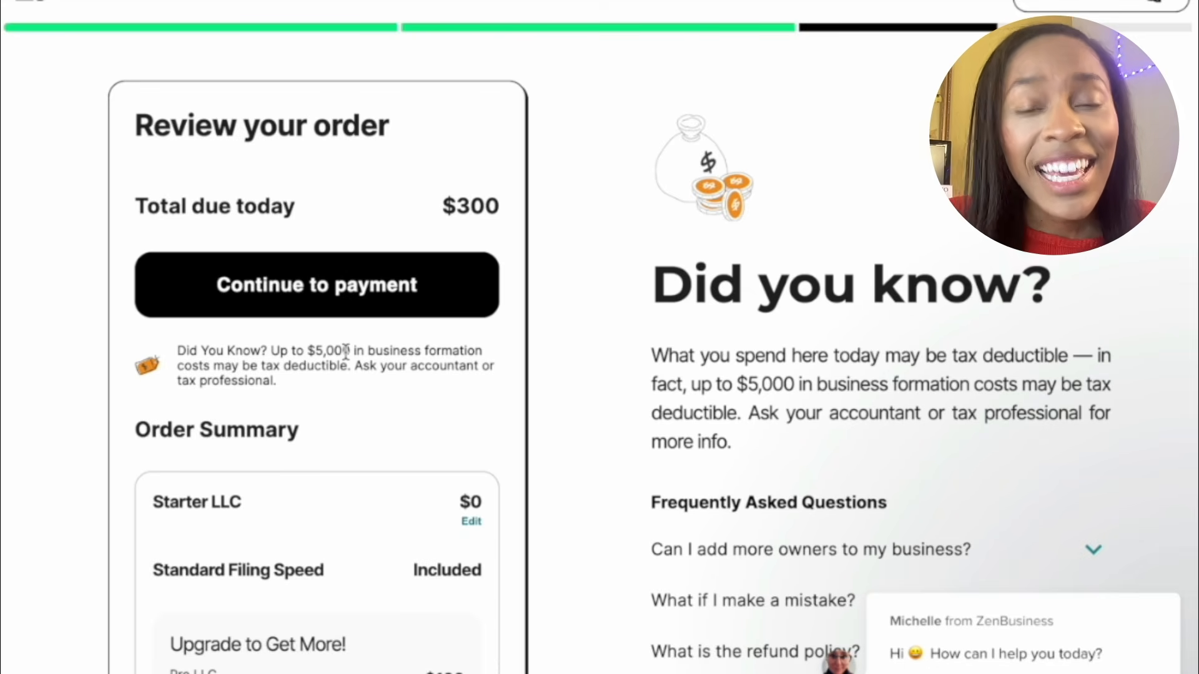
Past the $300 order total, expand the refund policy FAQ to show the 60-day money-back guarantee
{"action": "scroll", "coordinate": [345, 351], "scroll_direction": "down", "scroll_amount": 3}
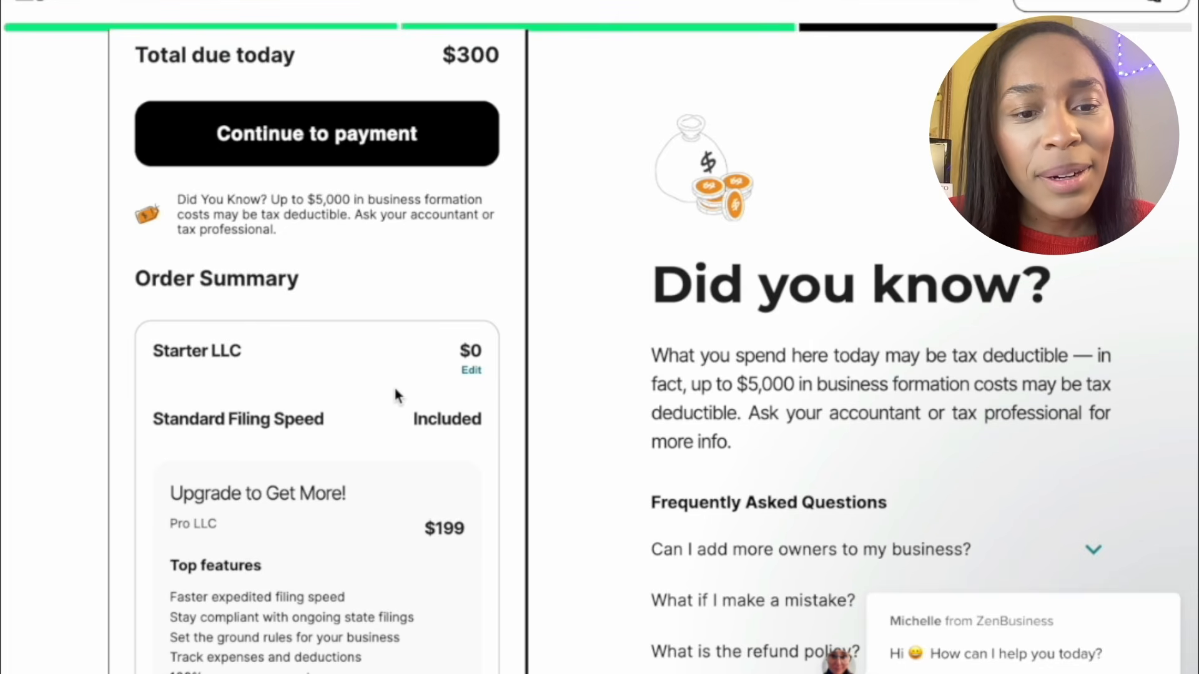
{"action": "scroll", "coordinate": [397, 394], "scroll_direction": "down", "scroll_amount": 8}
{"action": "scroll", "coordinate": [394, 390], "scroll_direction": "down", "scroll_amount": 2}
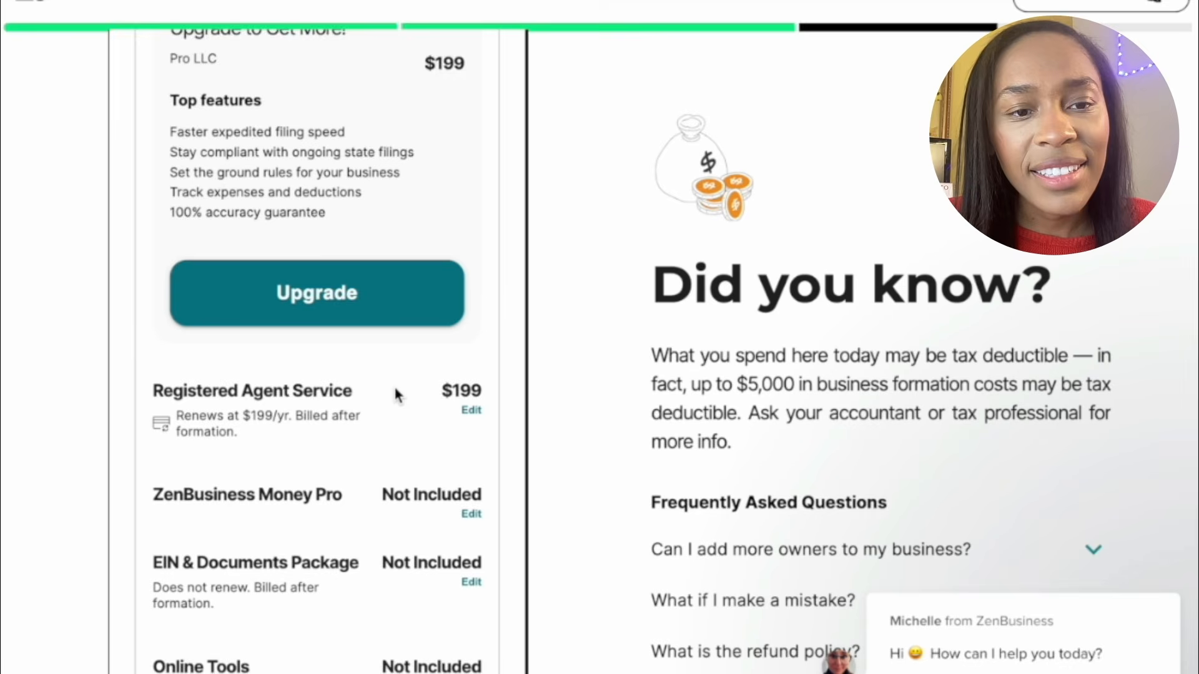
{"action": "scroll", "coordinate": [394, 390], "scroll_direction": "down", "scroll_amount": 5}
{"action": "scroll", "coordinate": [394, 392], "scroll_direction": "down", "scroll_amount": 8}
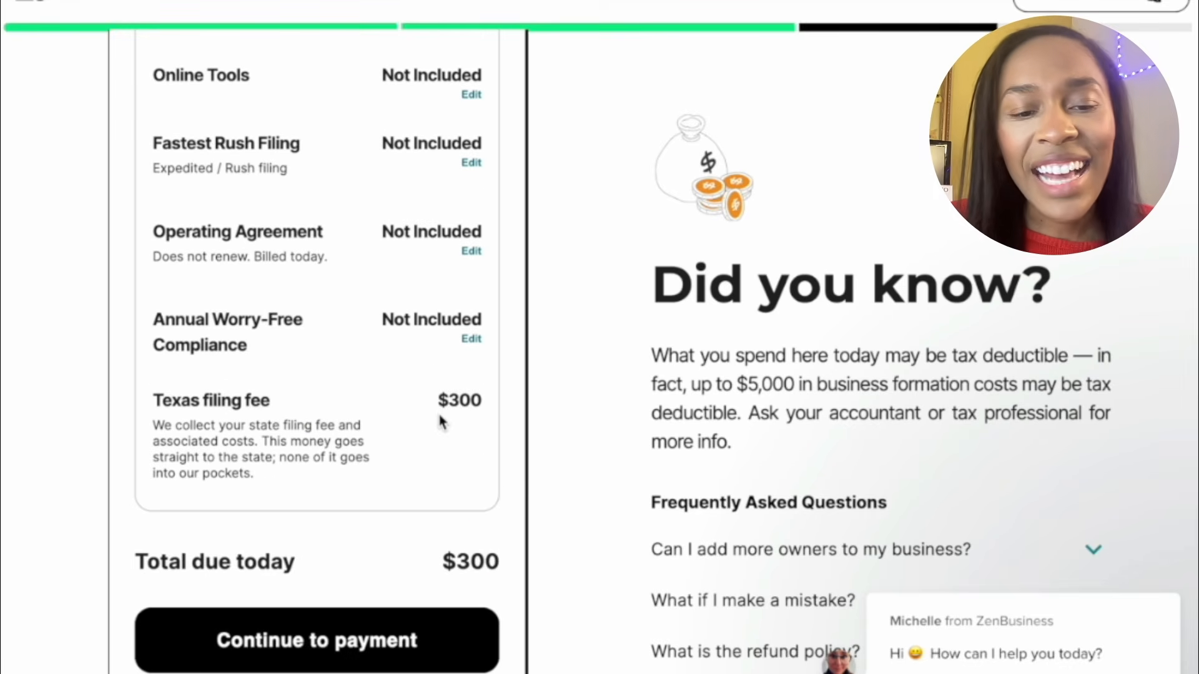
{"action": "scroll", "coordinate": [831, 459], "scroll_direction": "down", "scroll_amount": 3}
{"action": "left_click", "coordinate": [831, 462]}
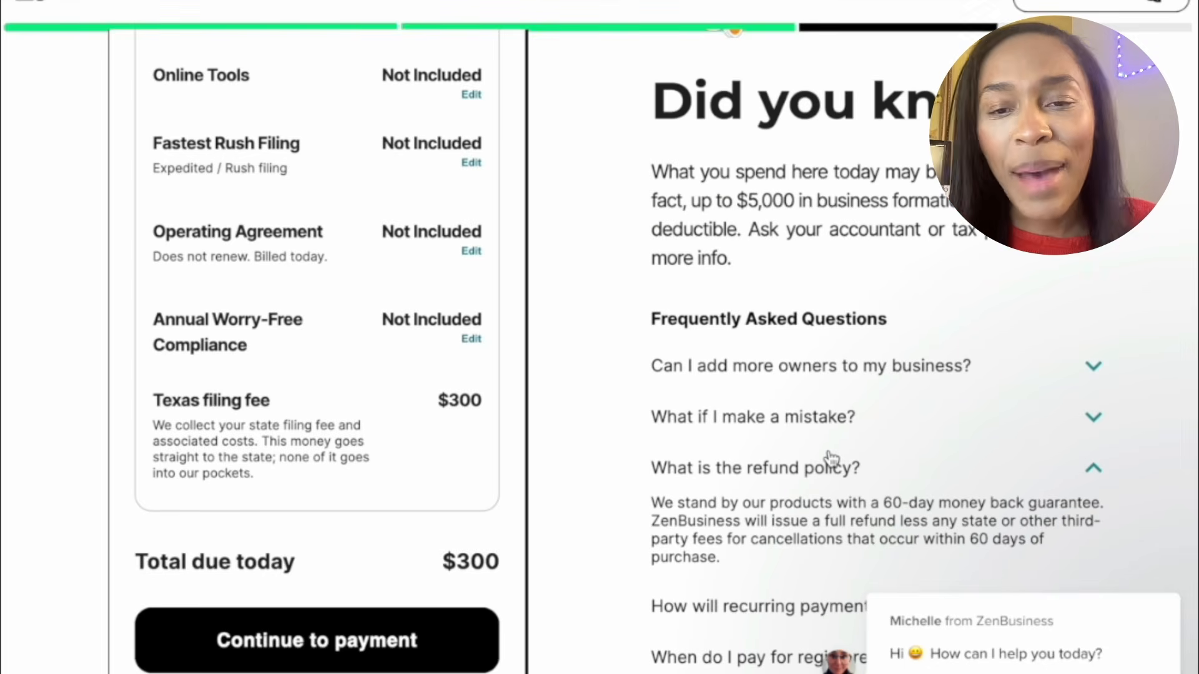
{"action": "scroll", "coordinate": [830, 460], "scroll_direction": "down", "scroll_amount": 2}
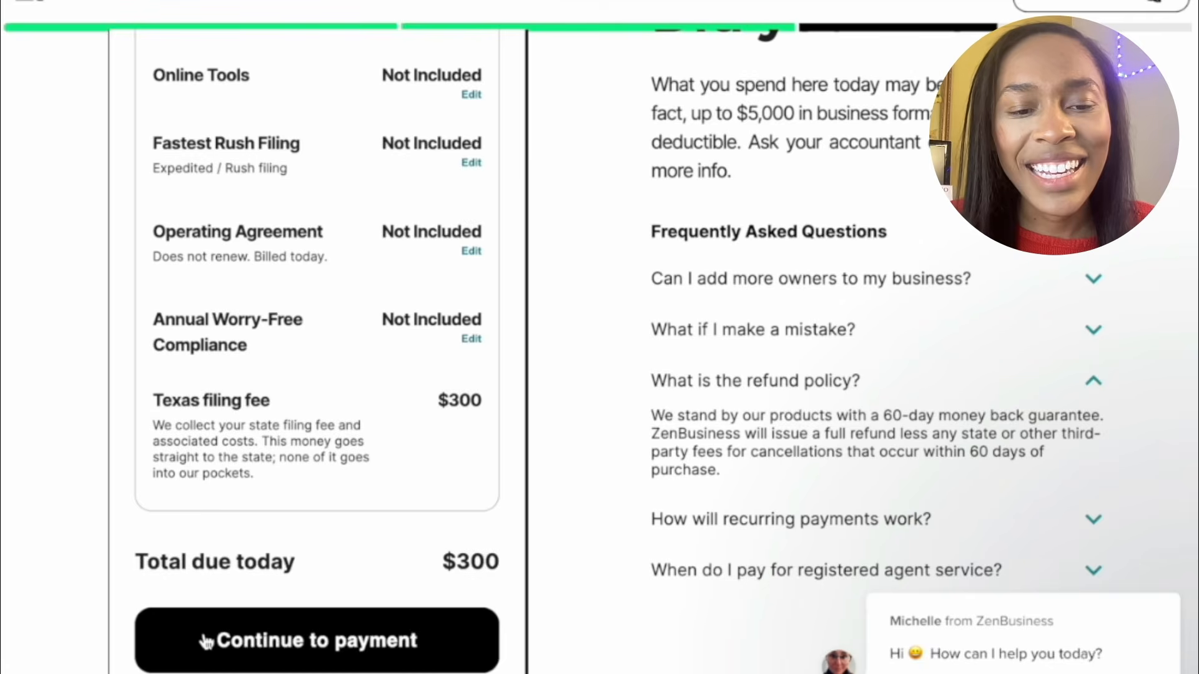